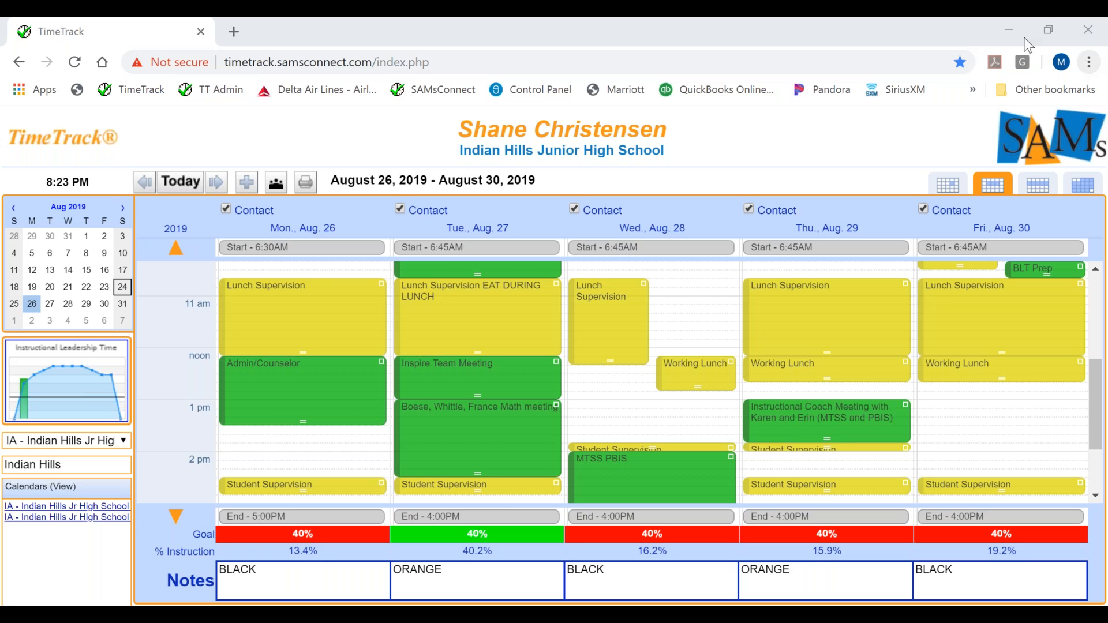
Start scheduling a formal evaluation through Connected Events and select all individuals of the BLT group
left_click(78, 151)
mouse_move(82, 225)
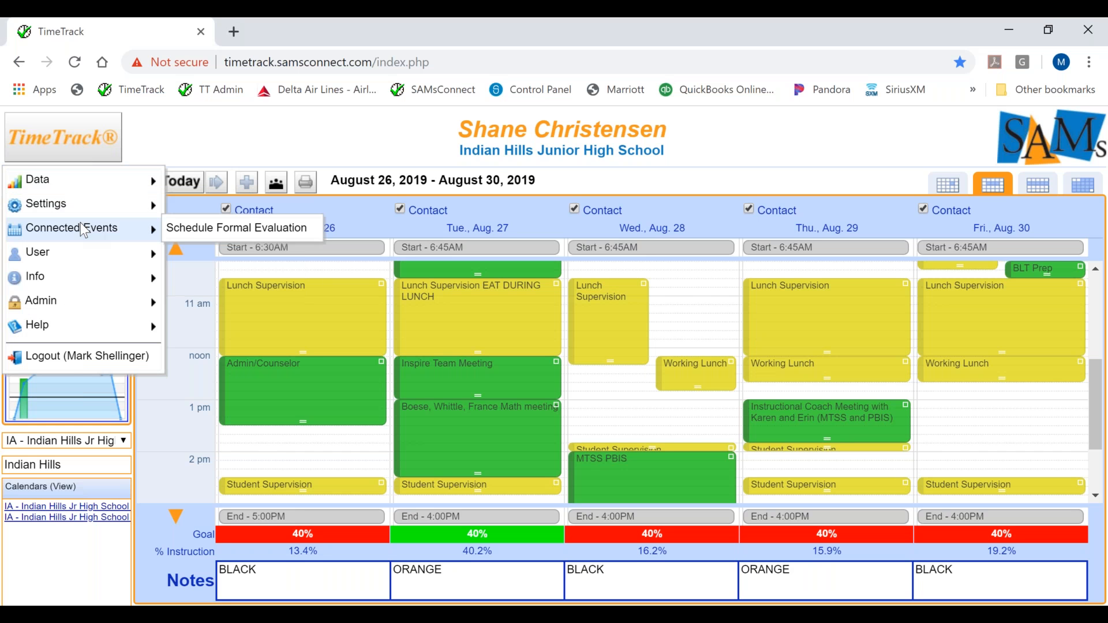
left_click(195, 228)
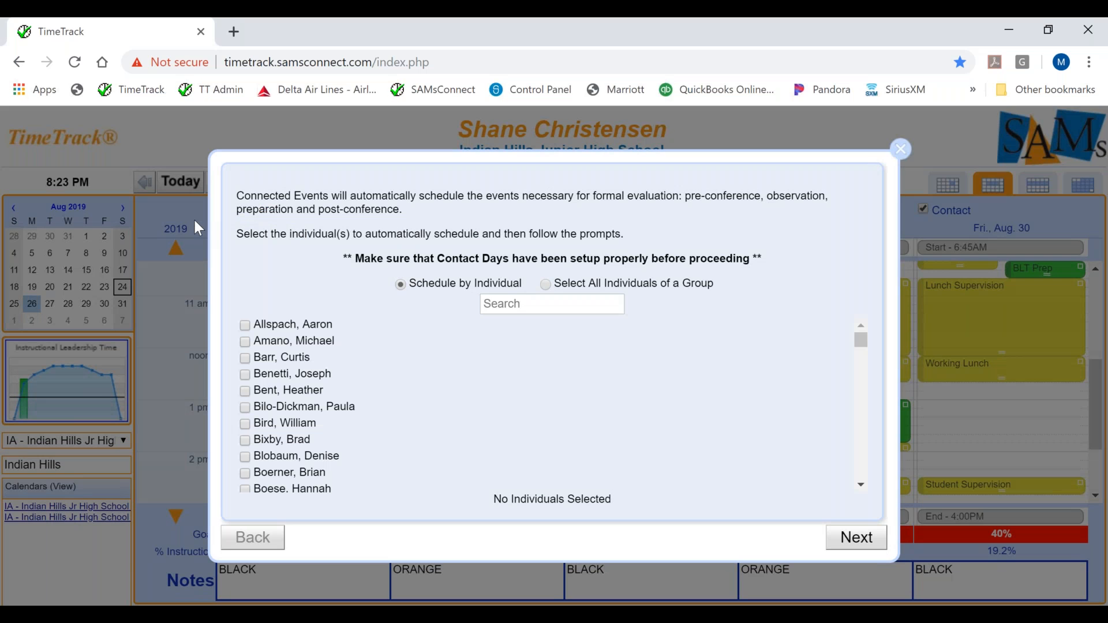
left_click(549, 289)
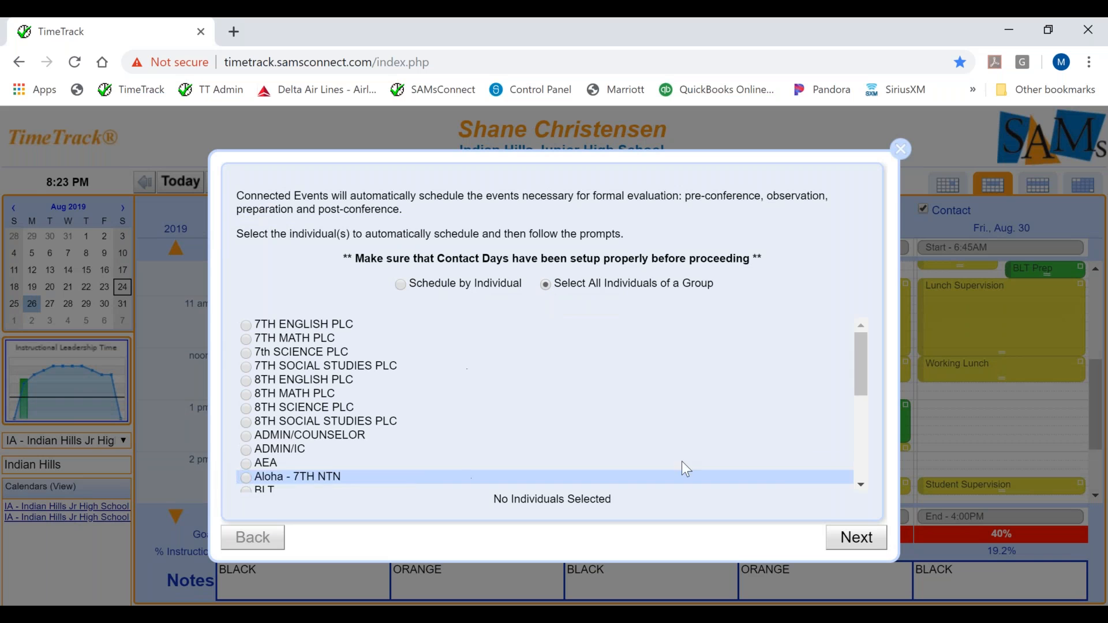
left_click(863, 489)
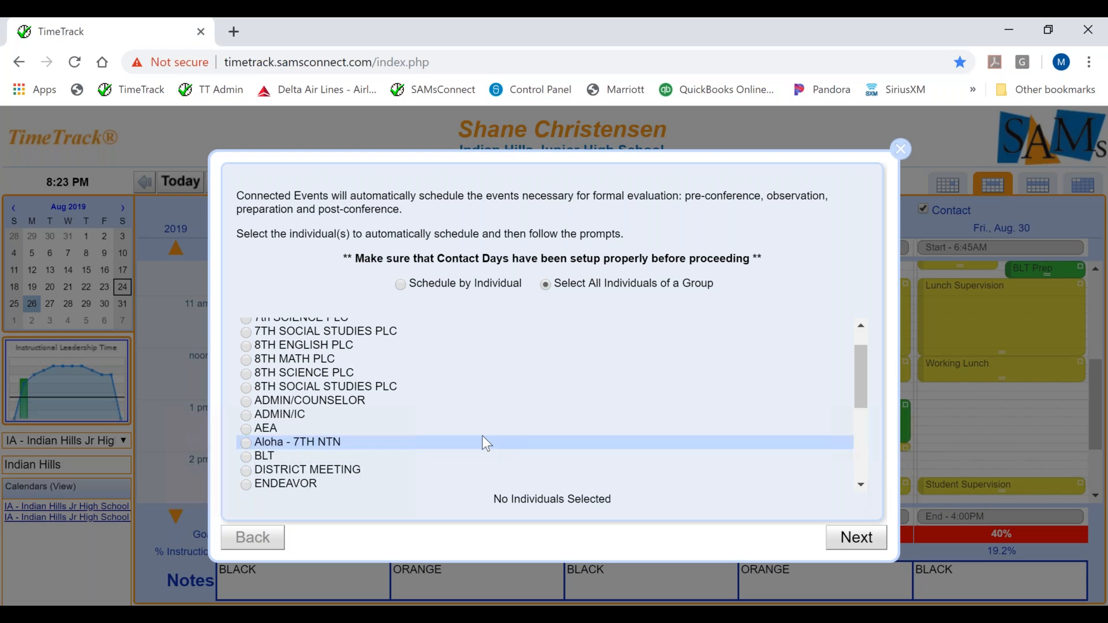
left_click(251, 456)
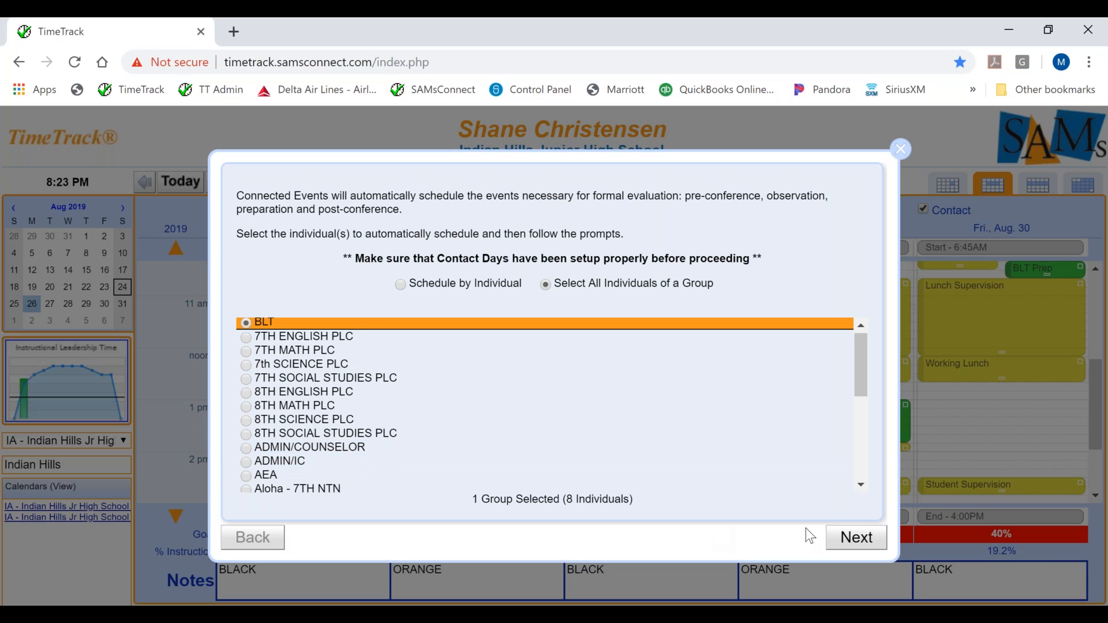
left_click(854, 542)
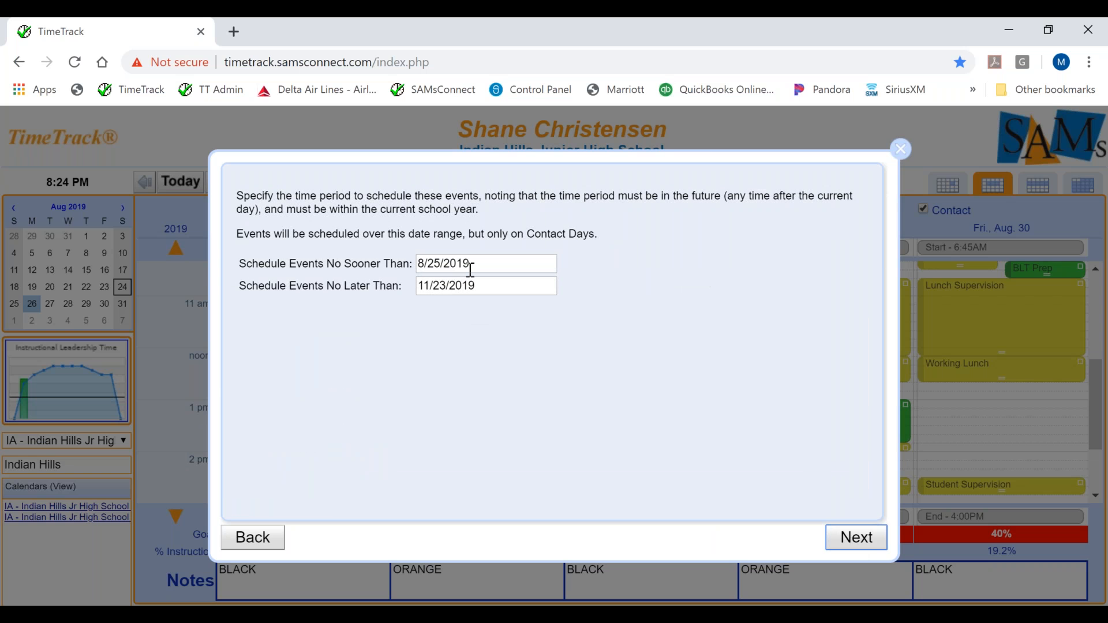
Set the scheduling period to no sooner than 8/26/2019 and no later than 10/25/2019
left_click(471, 267)
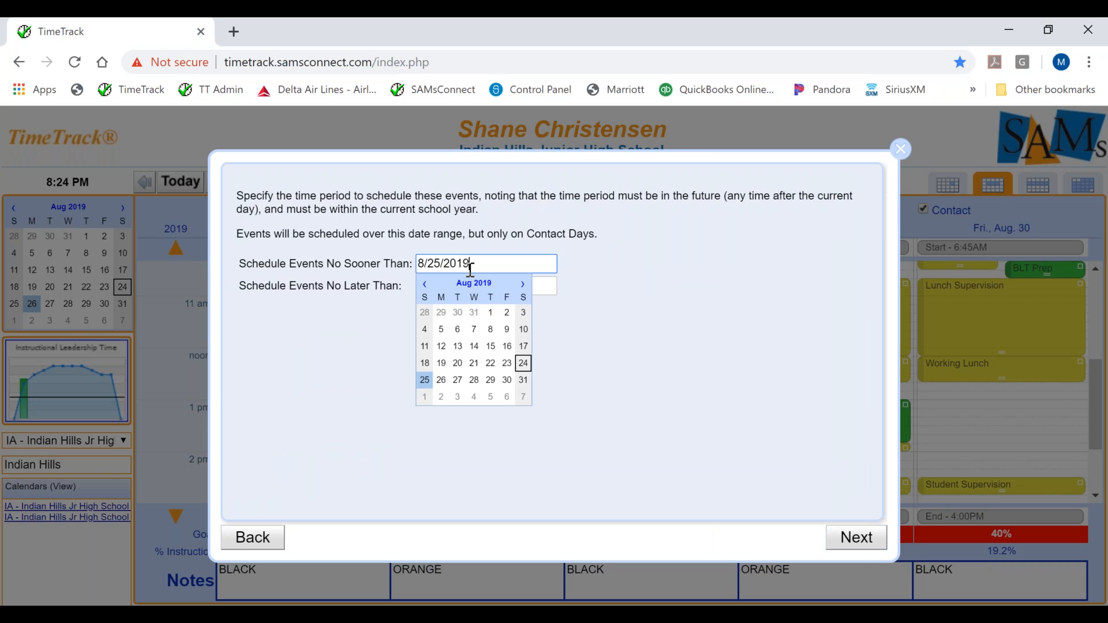
left_click(441, 381)
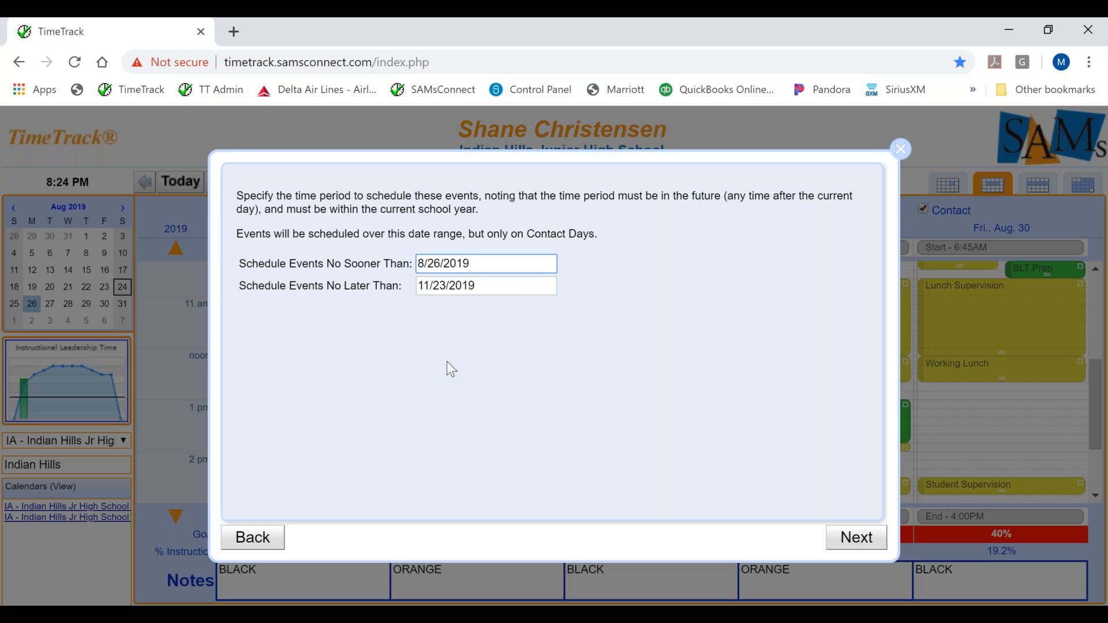
left_click(472, 285)
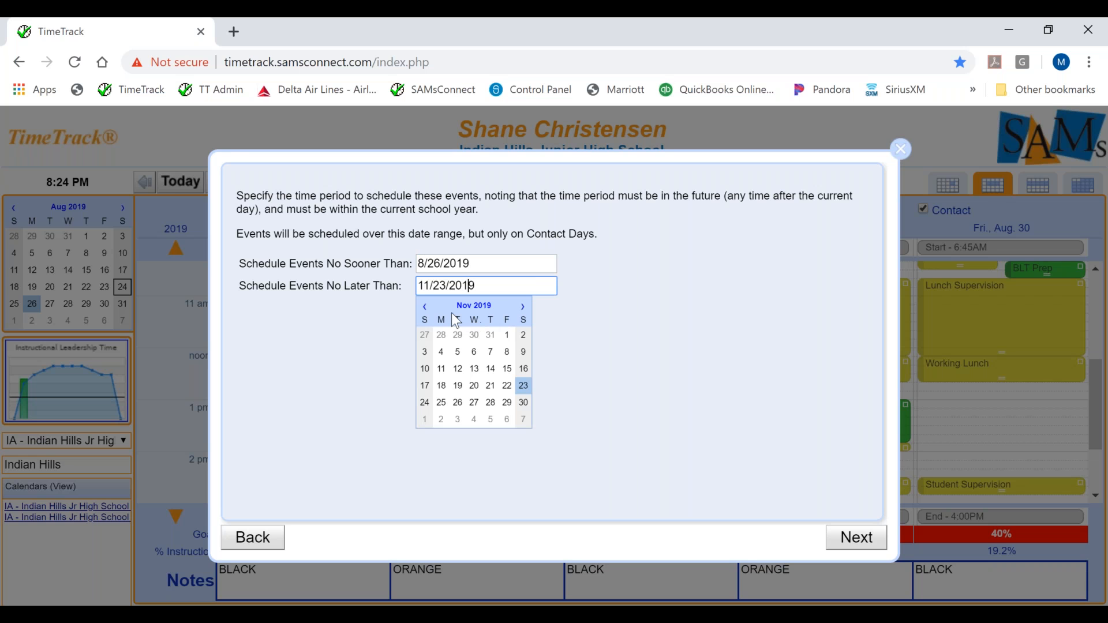
left_click(424, 307)
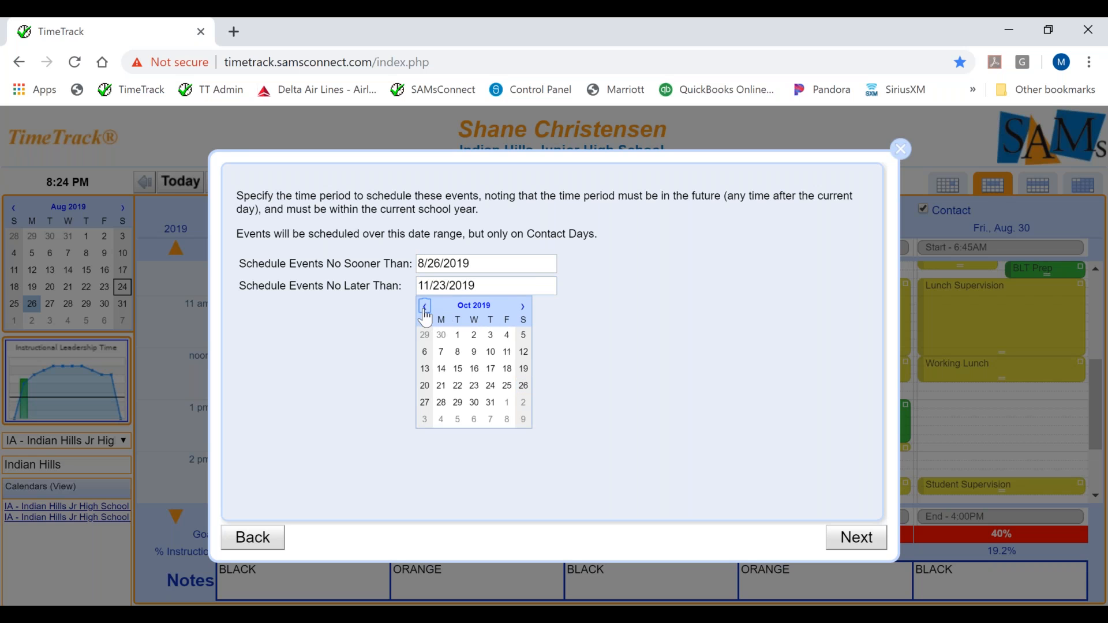
left_click(507, 388)
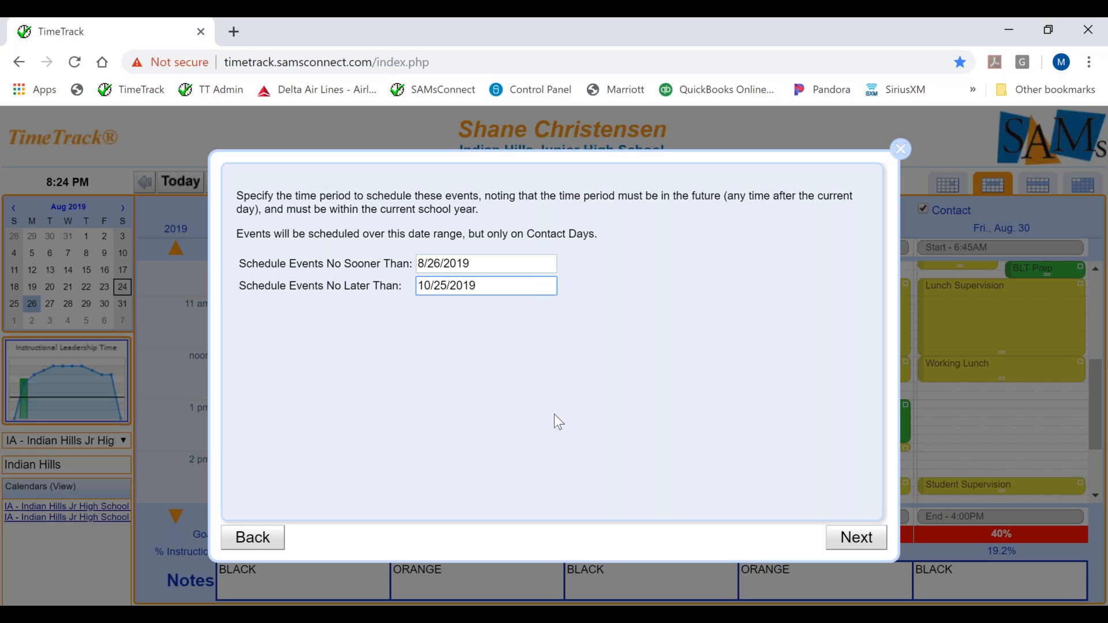
Change the latest scheduling date to 9/25/2019 and continue to the event settings
left_click(441, 287)
left_click(425, 310)
left_click(476, 406)
left_click(848, 548)
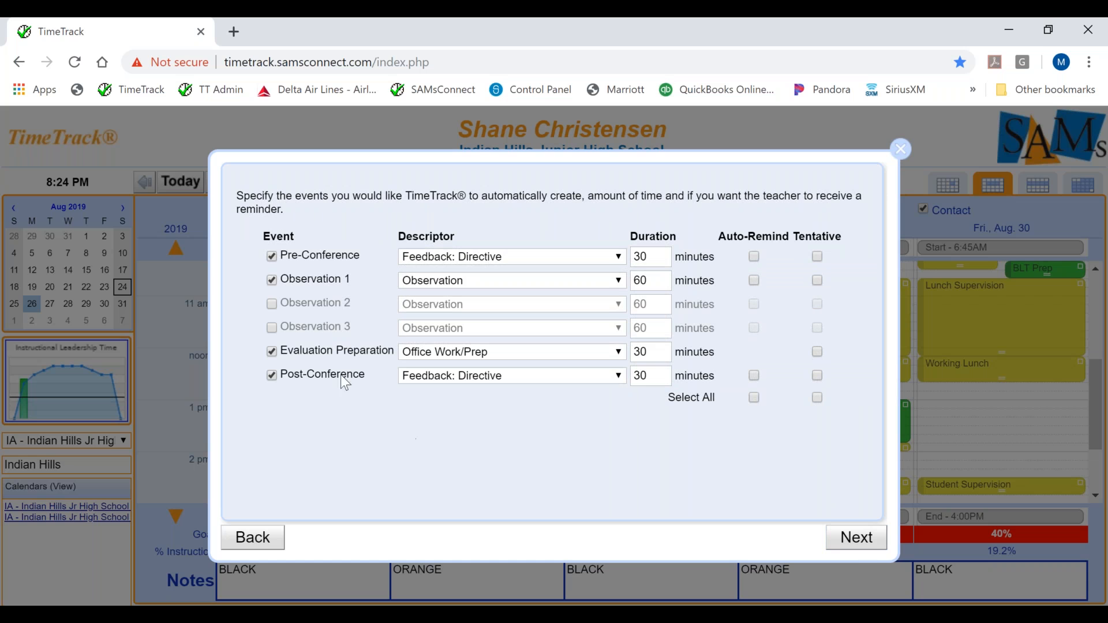
Exclude the Pre-Conference event and consult the visit type definitions in the Word document before returning to TimeTrack
left_click(270, 255)
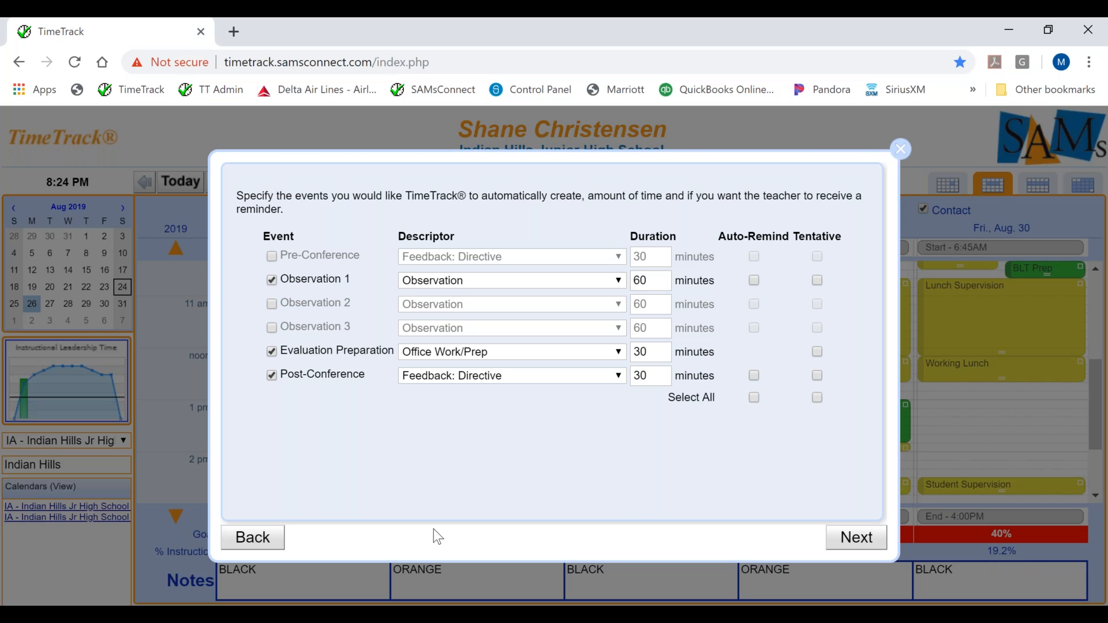
key("alt+Tab")
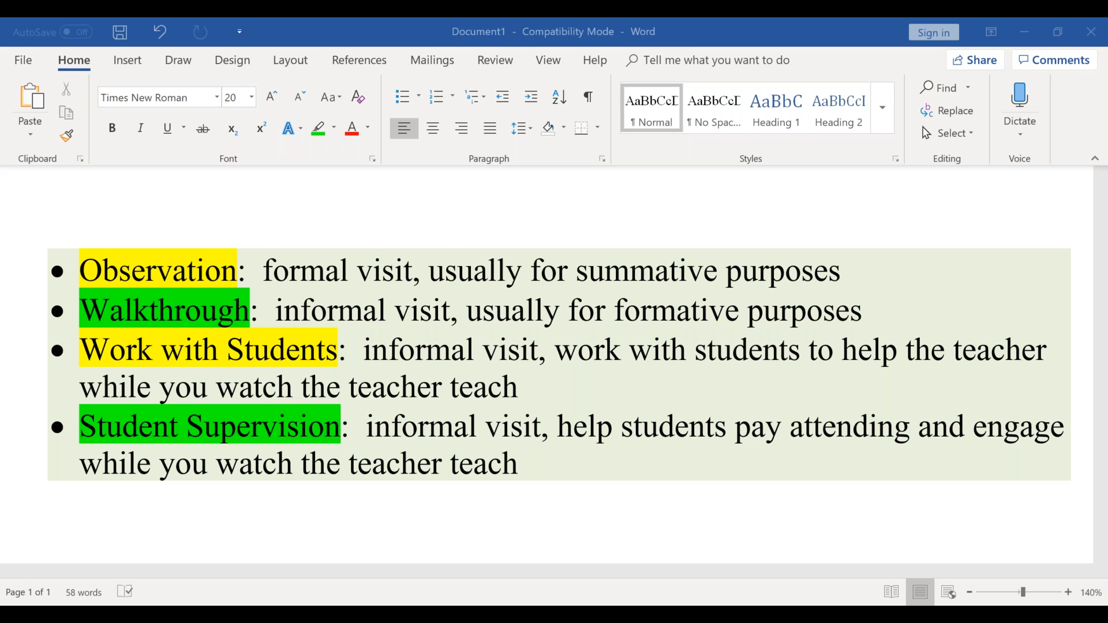
key("alt+Tab")
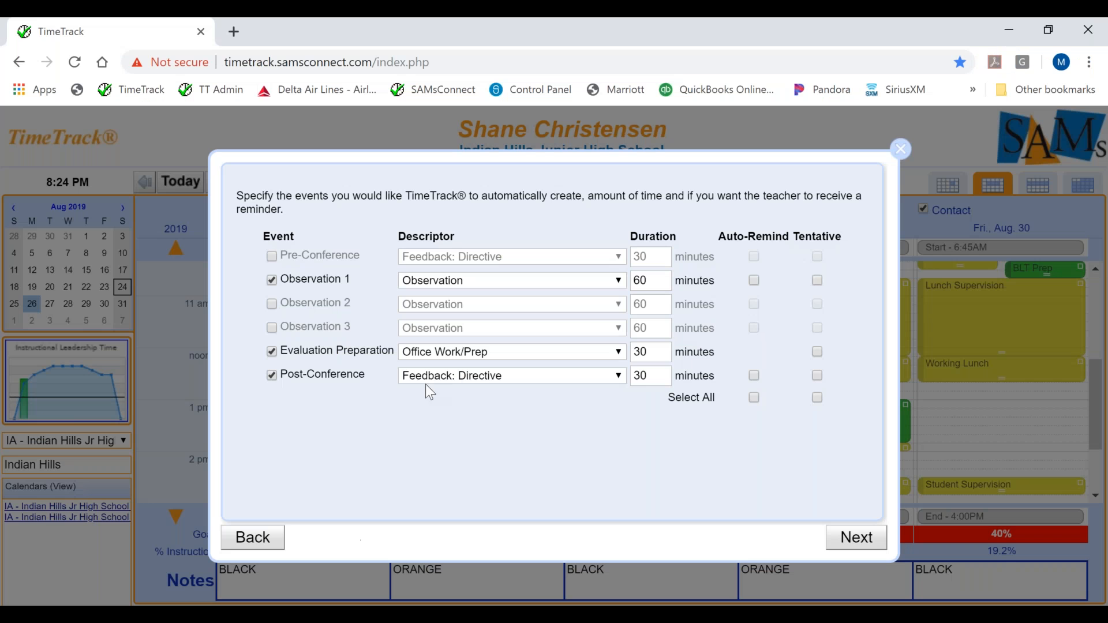
Set Observation 1 to the Work With Student(s) descriptor with a duration of 20 minutes
left_click(619, 280)
left_click(635, 599)
scroll(634, 598, "down", 3)
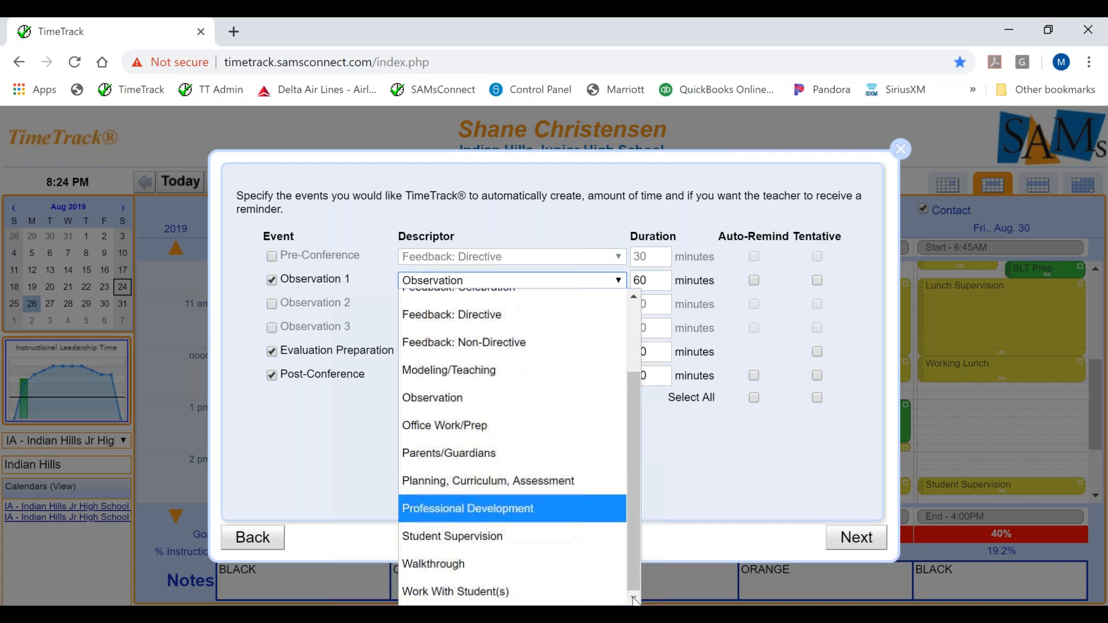
left_click(573, 587)
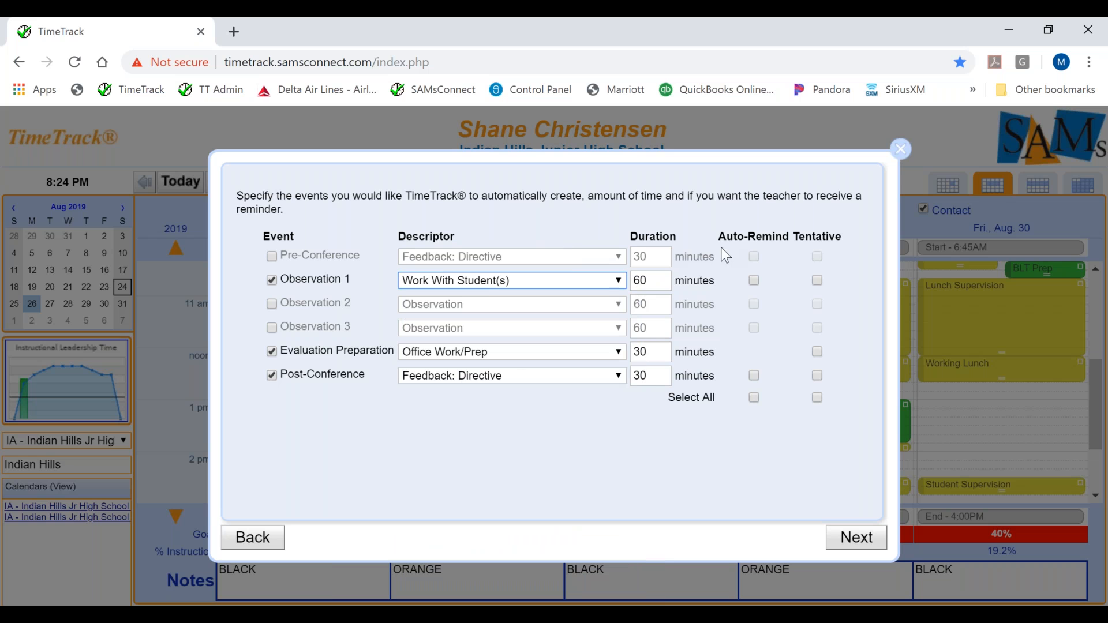
left_click(659, 285)
key("BackSpace")
key("BackSpace")
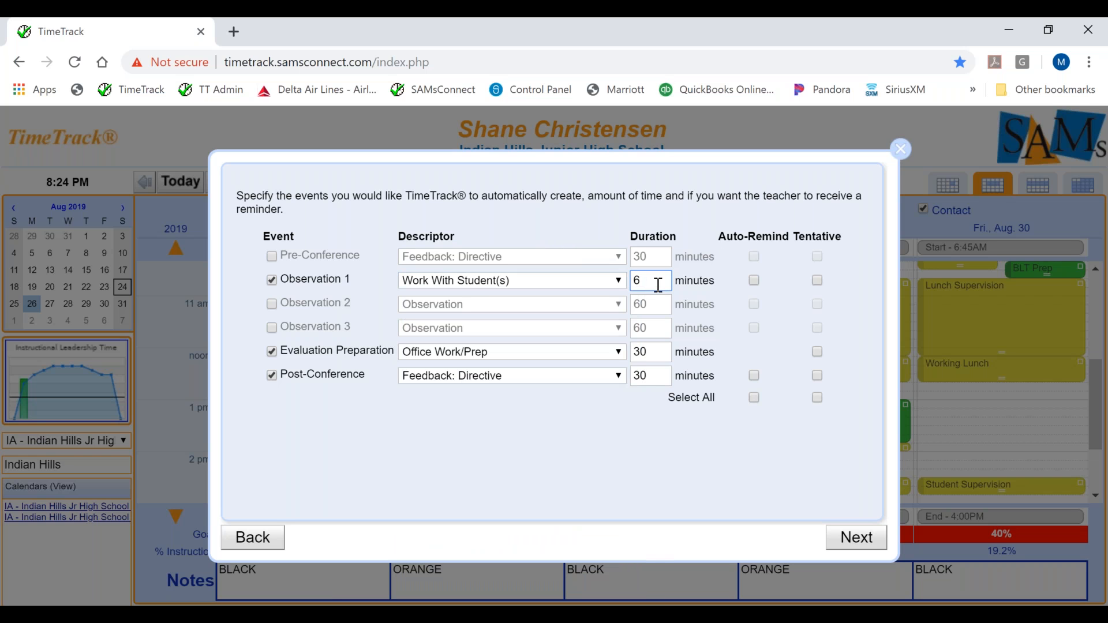
type("20")
Include Observation 2 with the Walkthrough descriptor and a duration of 10 minutes
left_click(271, 304)
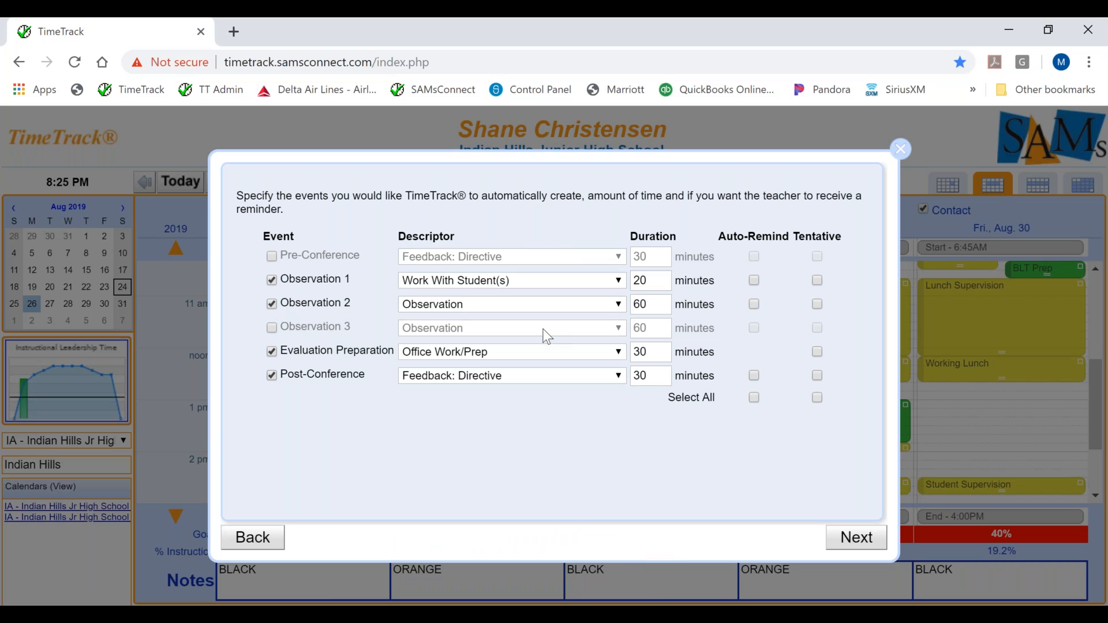
left_click(618, 304)
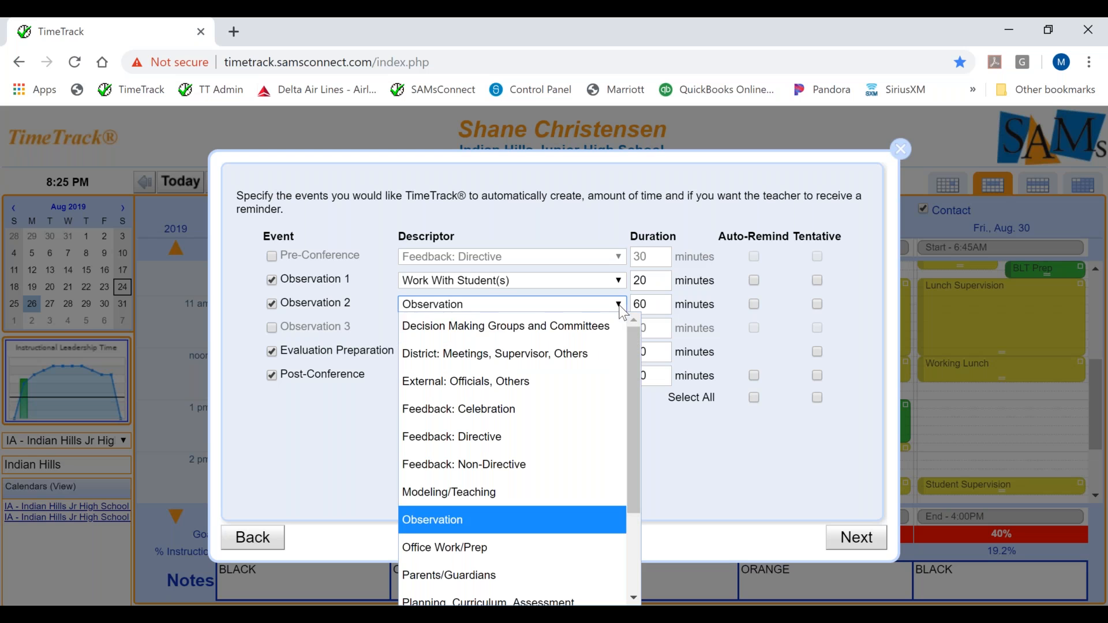
left_click_drag(630, 370, 576, 517)
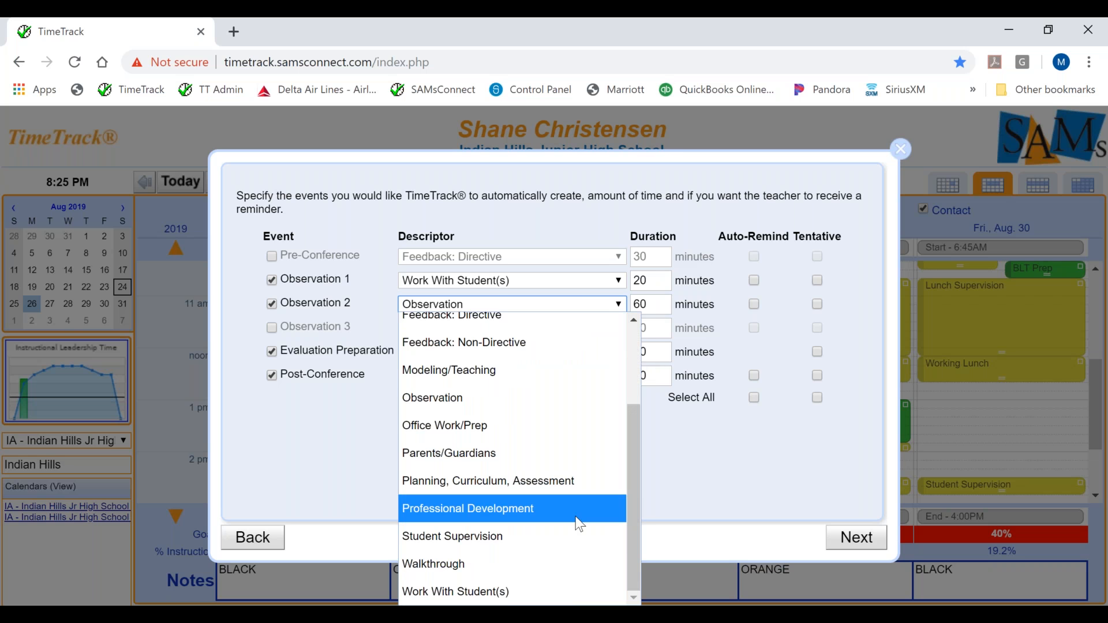
left_click(525, 570)
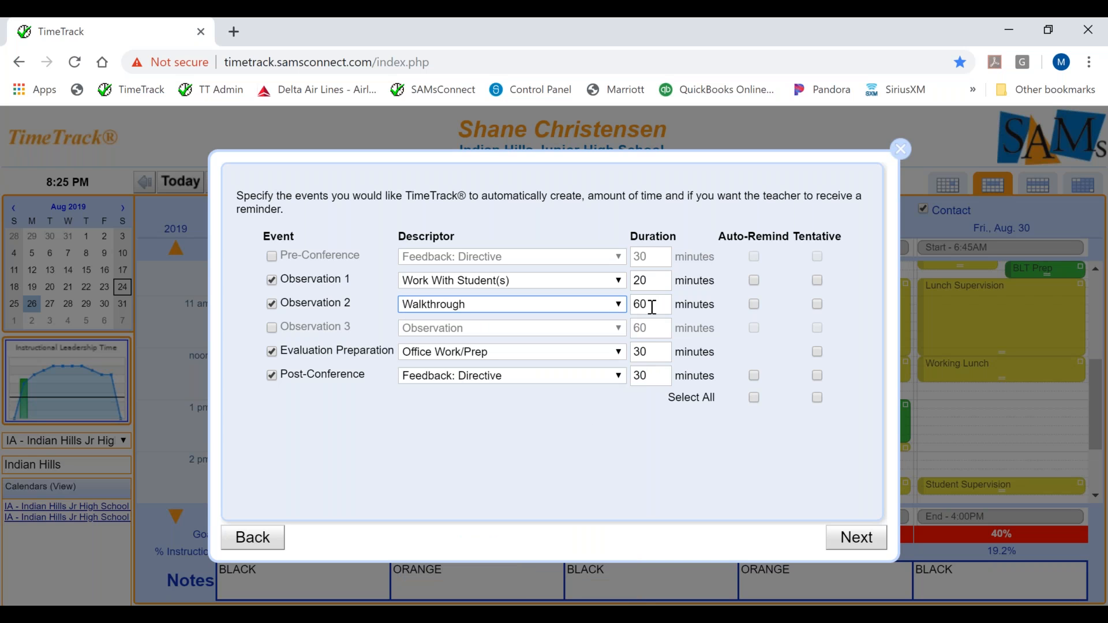
left_click(652, 306)
key("BackSpace")
key("BackSpace")
type("10")
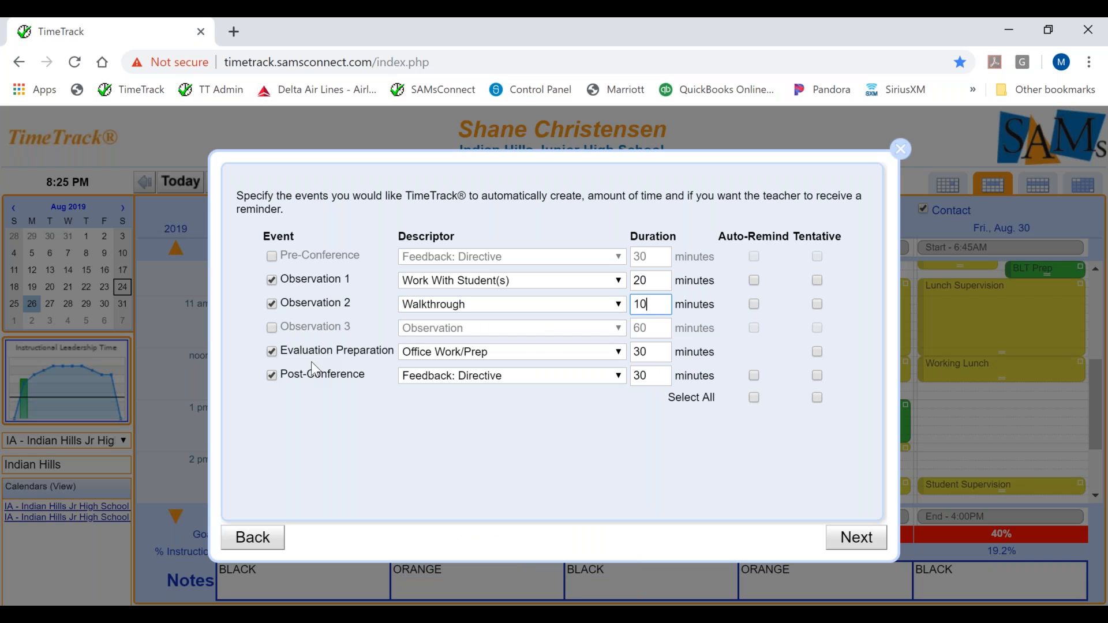
Exclude the Evaluation Preparation event and set the Post-Conference descriptor to Feedback: Non-Directive
left_click(272, 351)
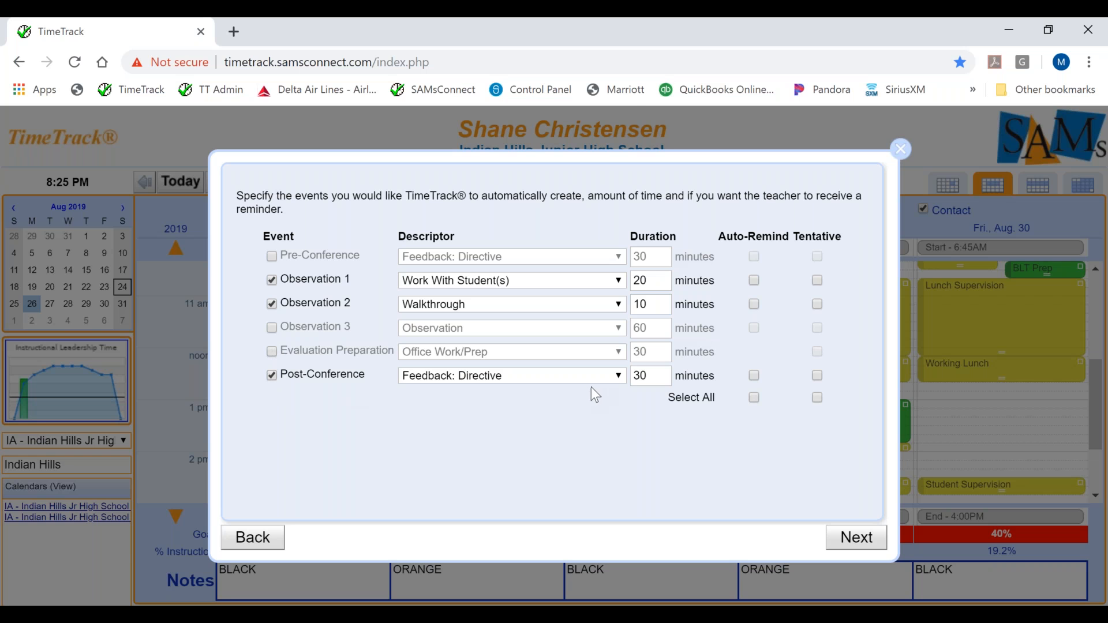
left_click(619, 378)
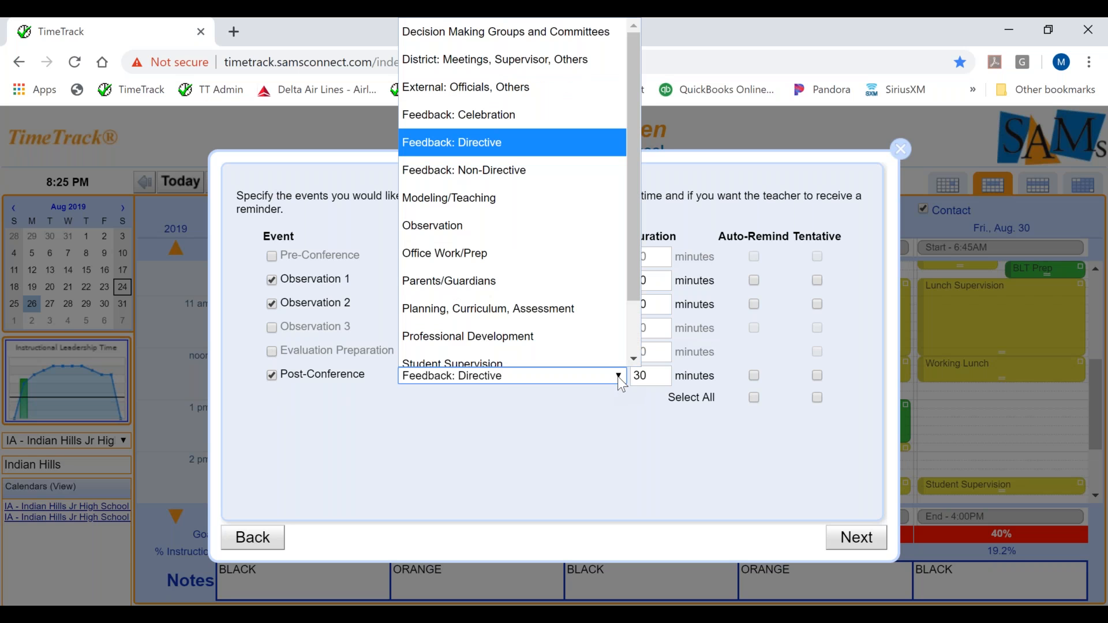
left_click(567, 171)
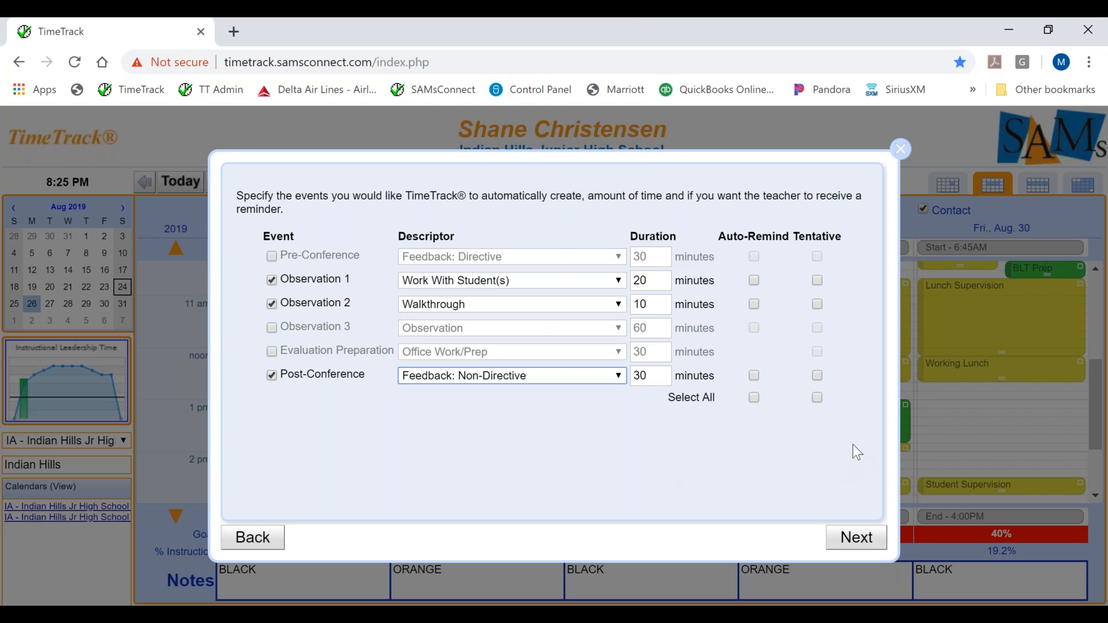
Mark all events as tentative and continue to the event spacing and time range settings
left_click(818, 399)
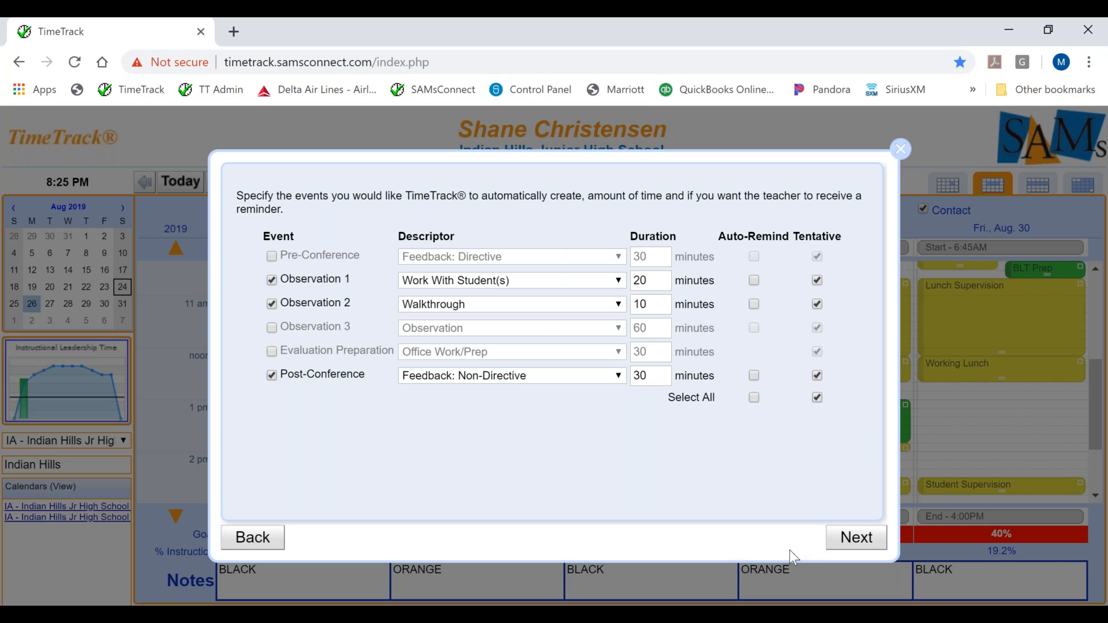
left_click(863, 542)
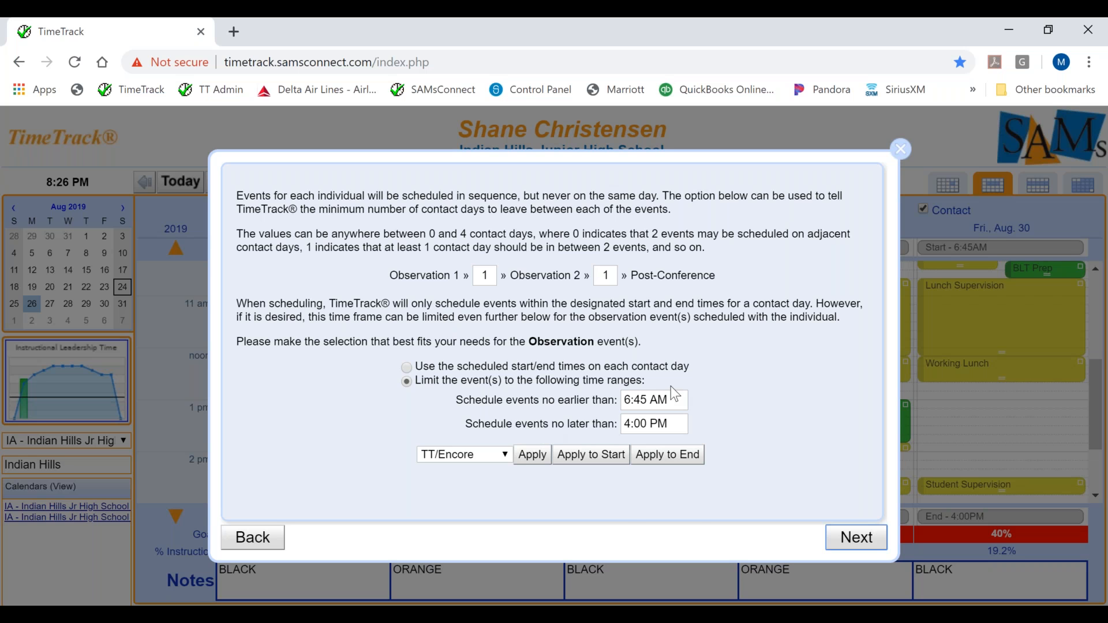
Limit the observation events to between 8:00 AM and 3:00 PM and start the automatic scheduling
left_click(651, 404)
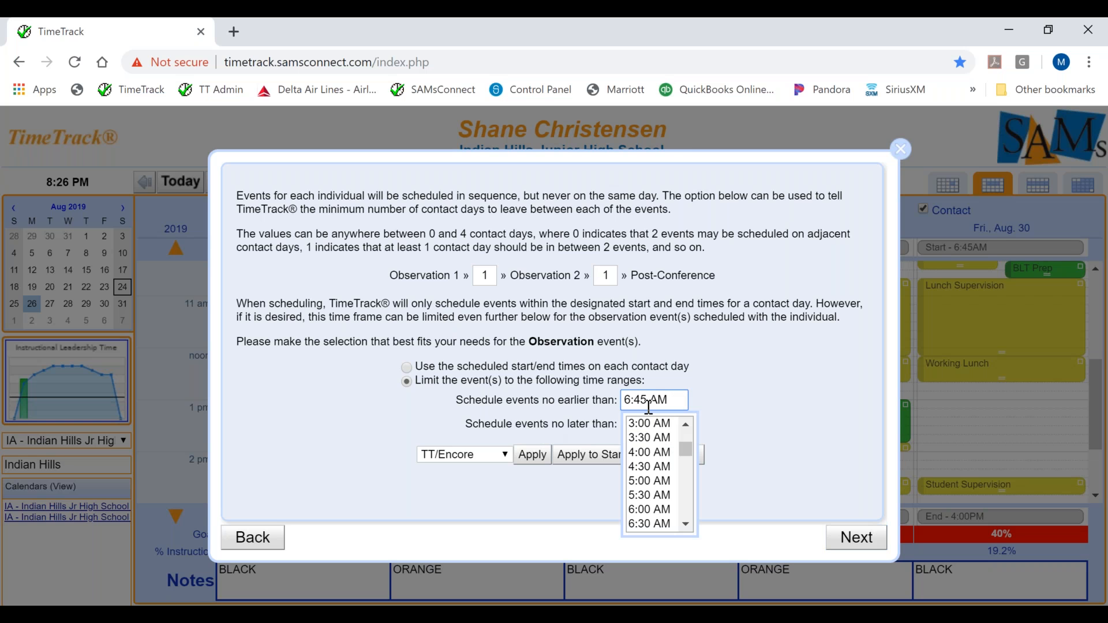
left_click(686, 425)
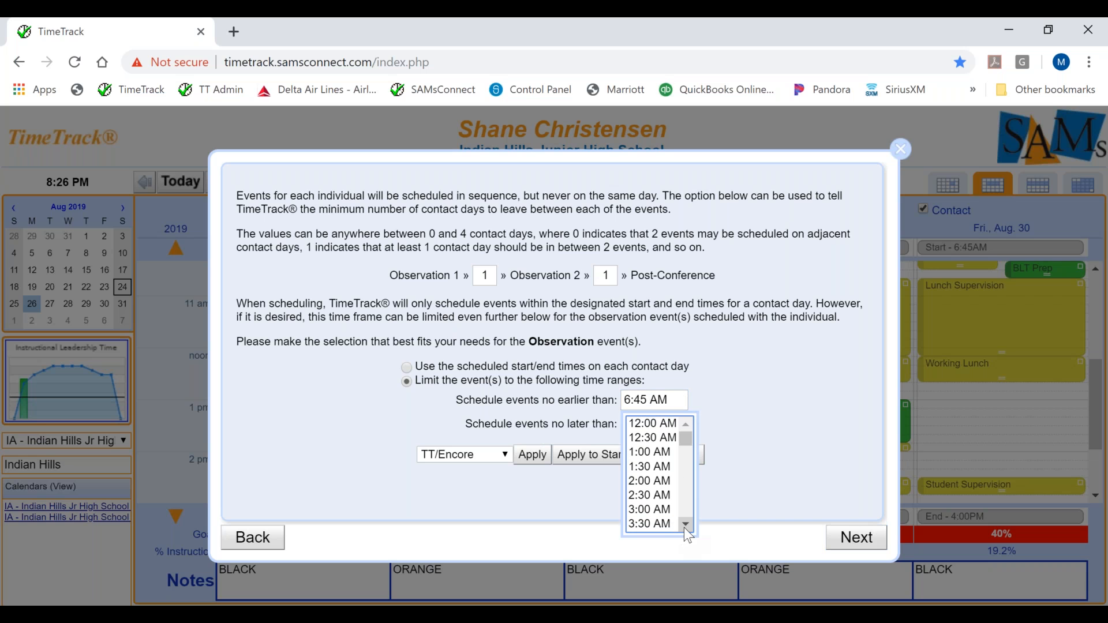
scroll(686, 526, "down", 5)
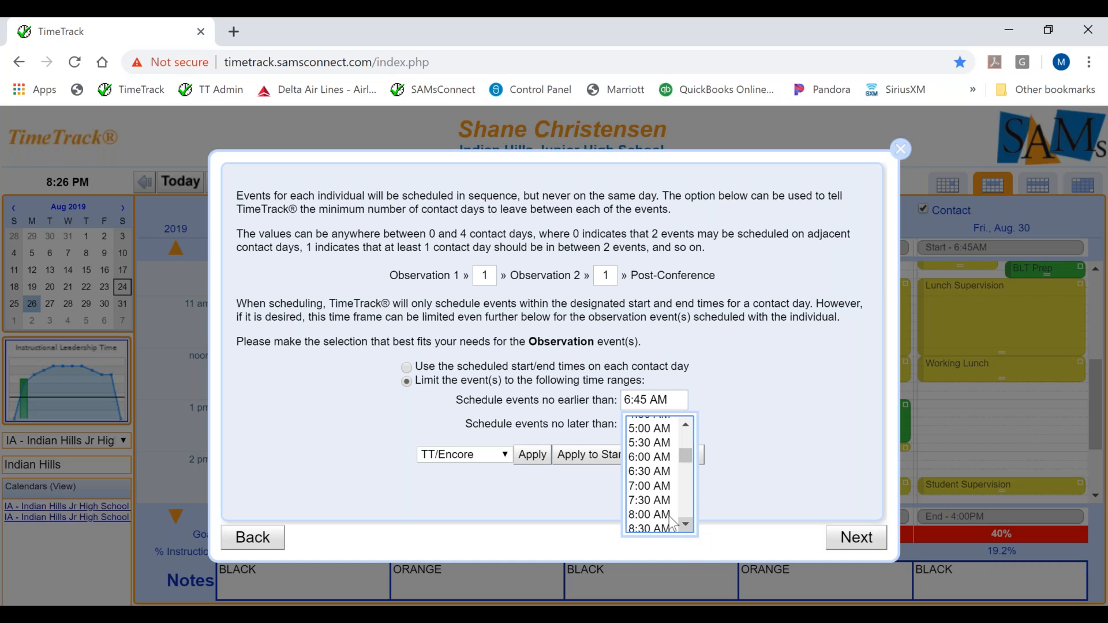
left_click(664, 515)
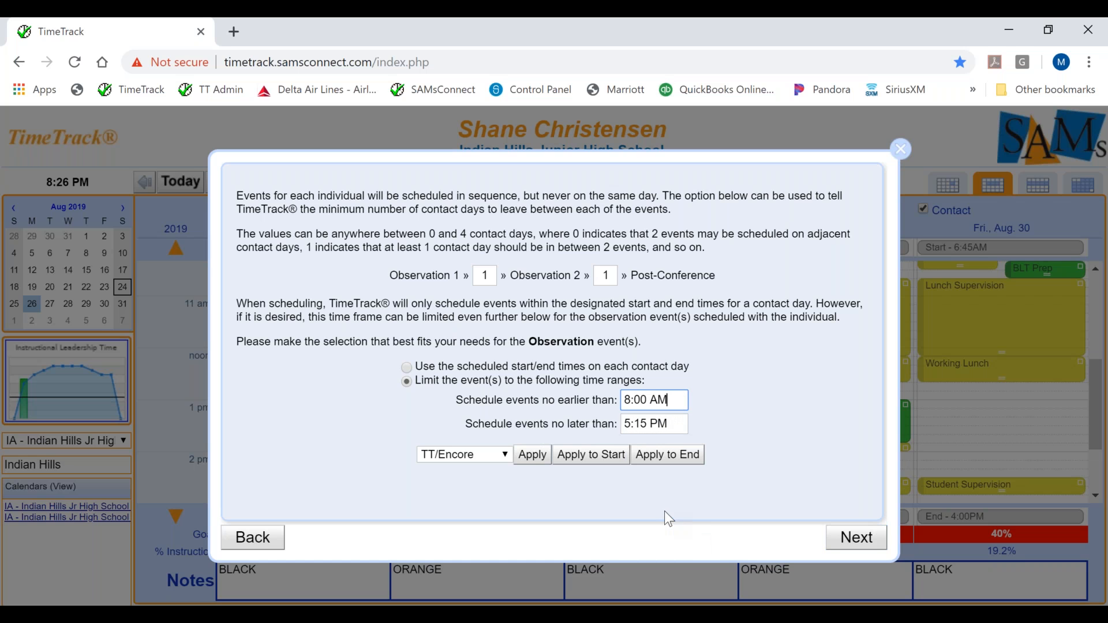
left_click(650, 424)
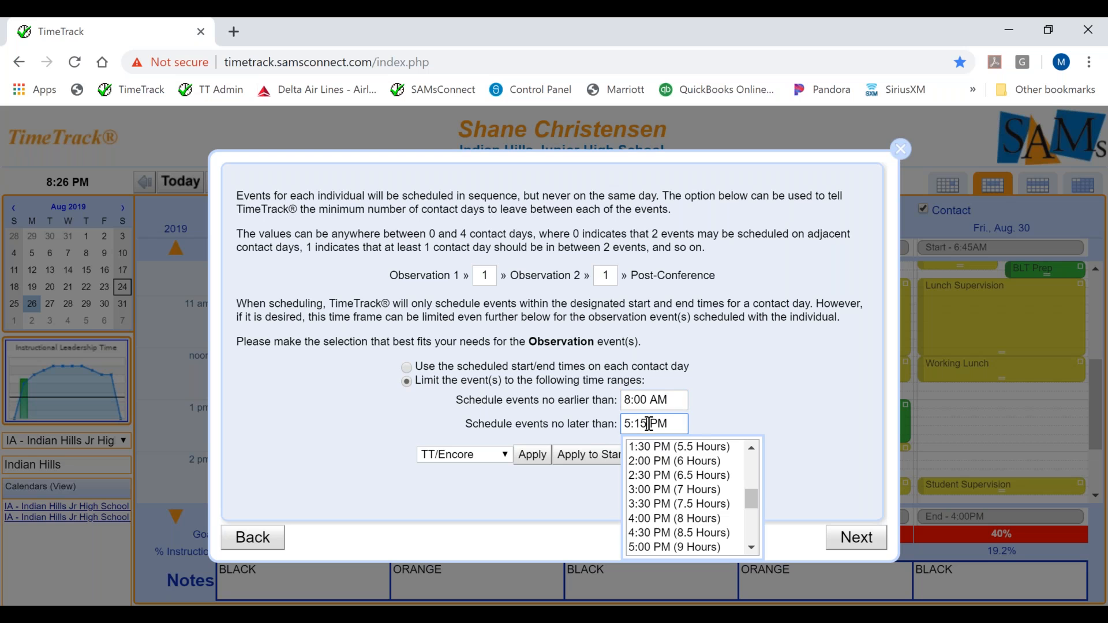
left_click(649, 490)
left_click(855, 538)
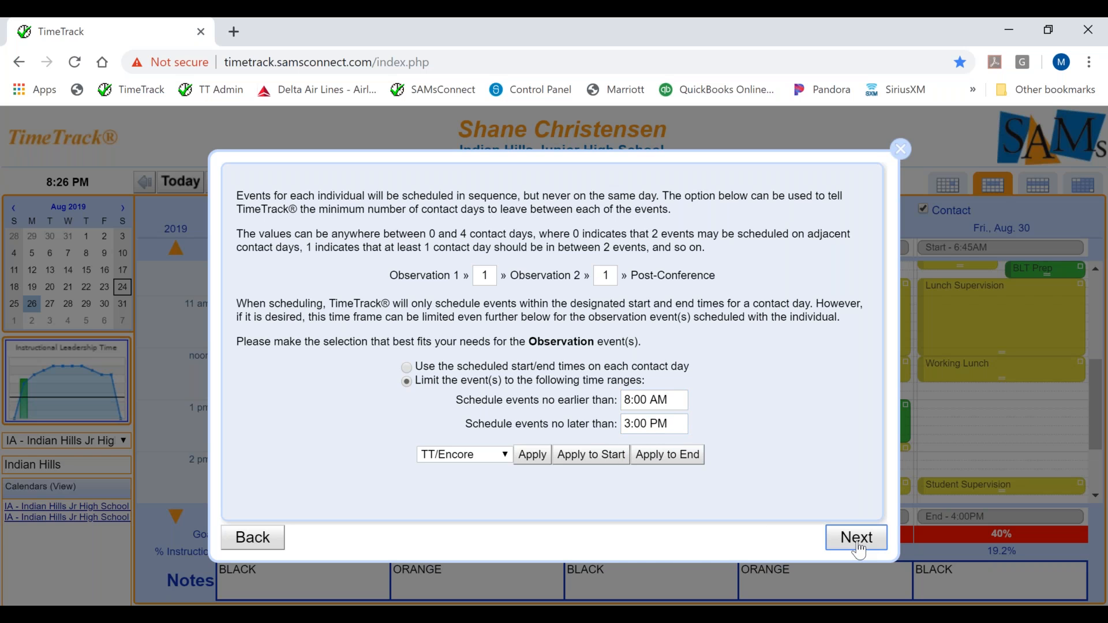
left_click(554, 366)
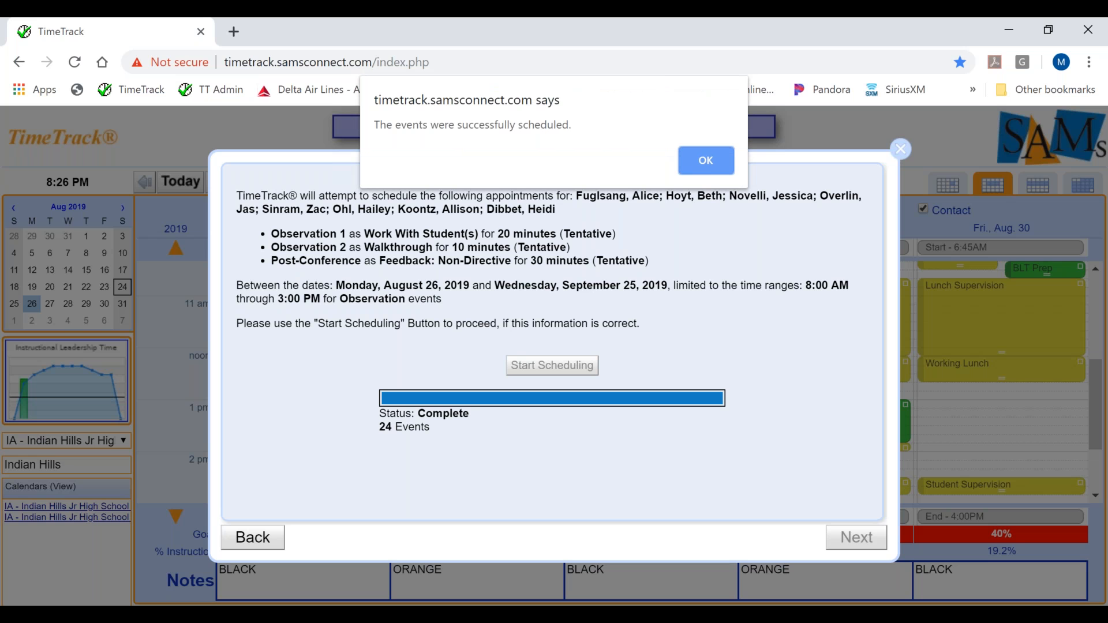
Dismiss the scheduling notice and examine the connected events of the earlier Observation 1 on Friday, August 30
left_click(713, 159)
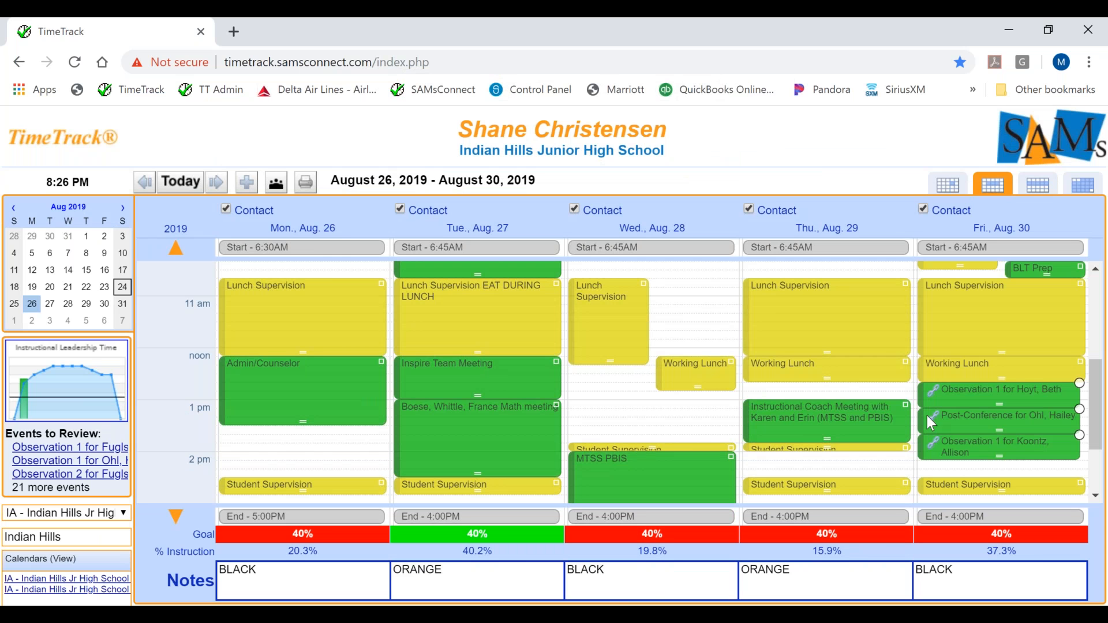
left_click(958, 397)
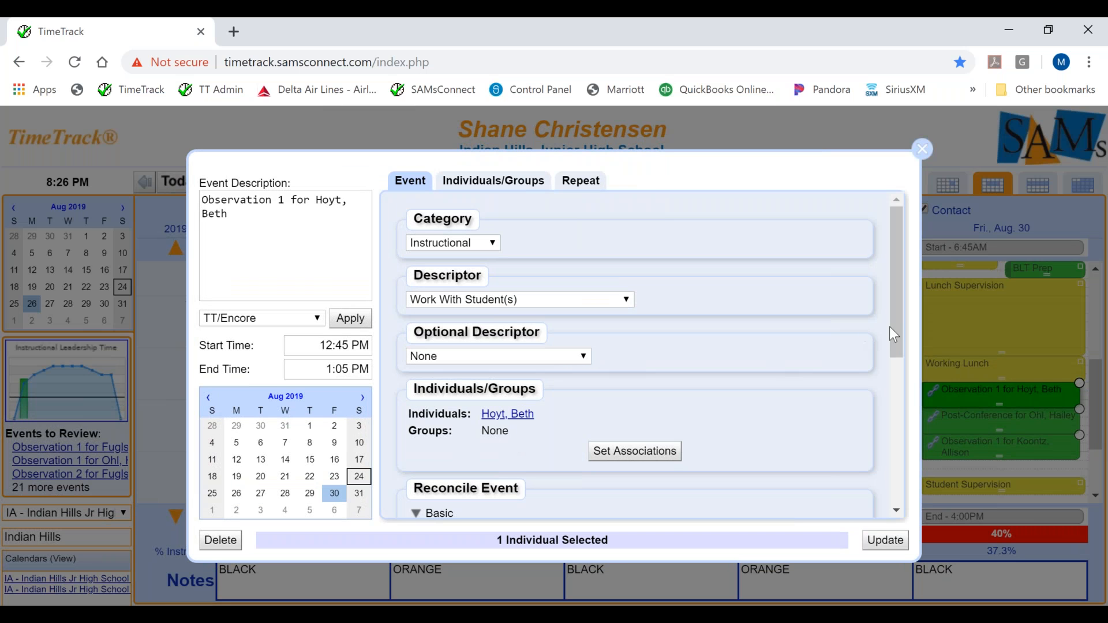
left_click_drag(898, 328, 896, 449)
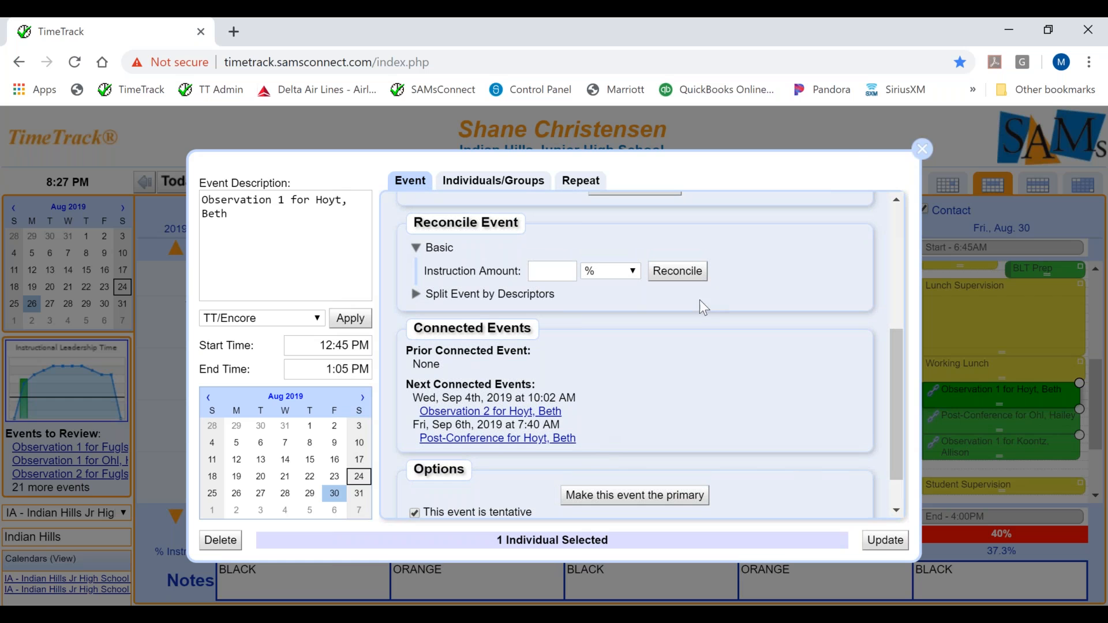
left_click(922, 151)
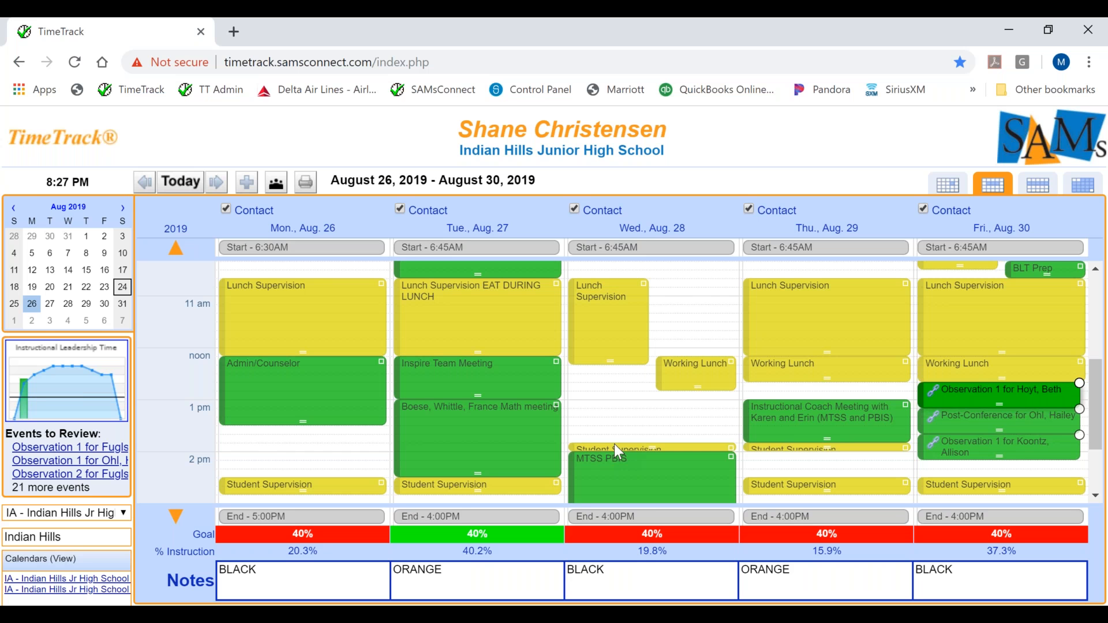
Review the future scheduled Connected Events and allow deletion of confirmed events in that overview
left_click(79, 153)
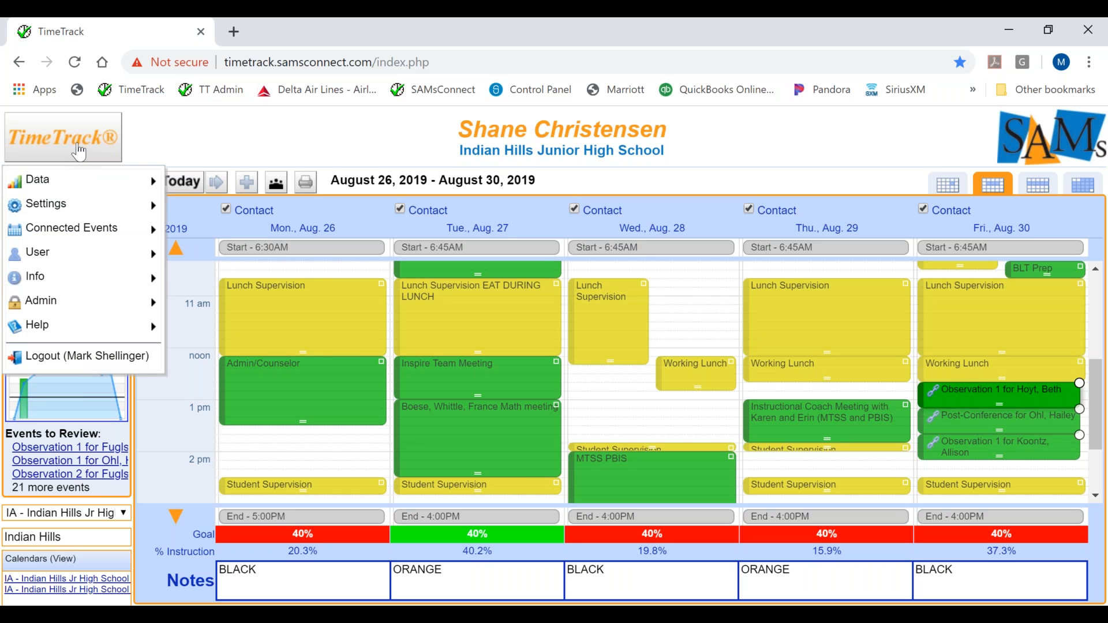
mouse_move(78, 231)
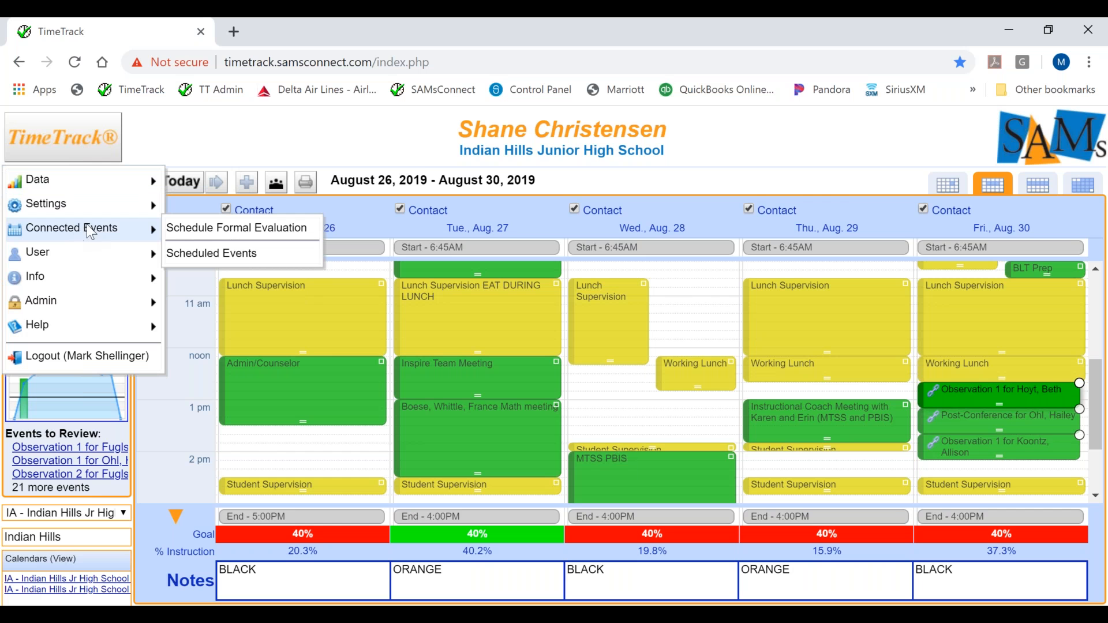
left_click(186, 254)
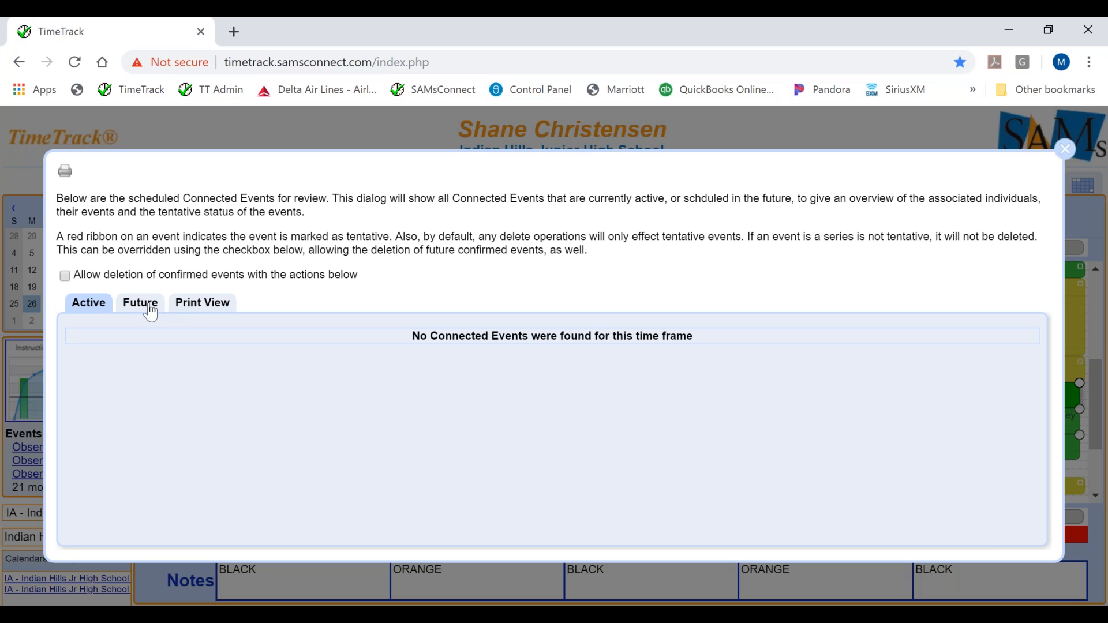
left_click(150, 310)
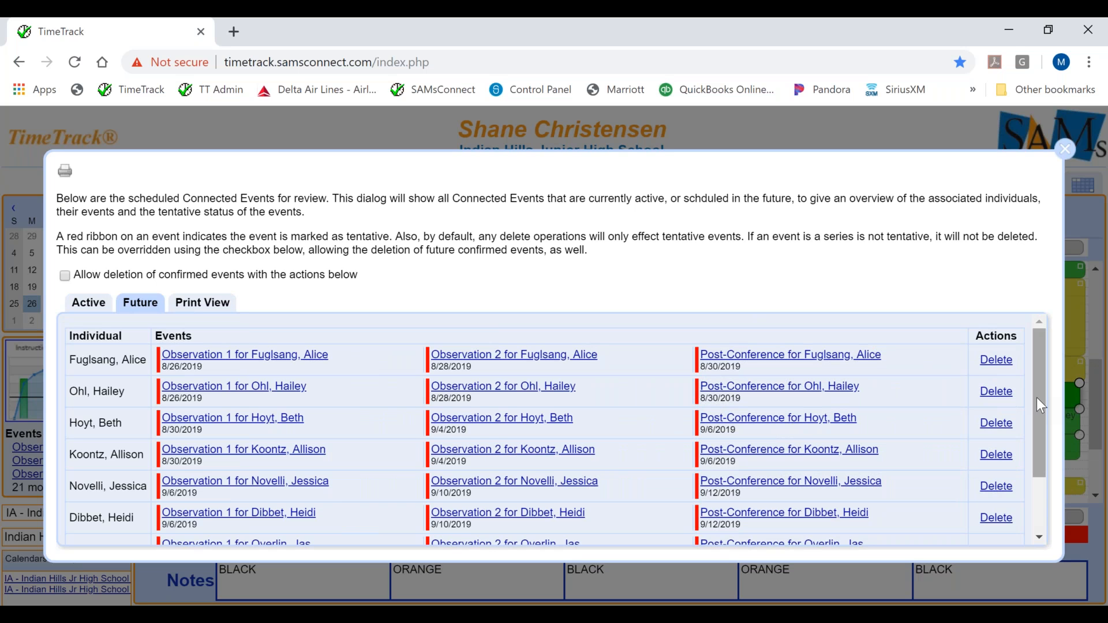
left_click_drag(1037, 398, 1037, 459)
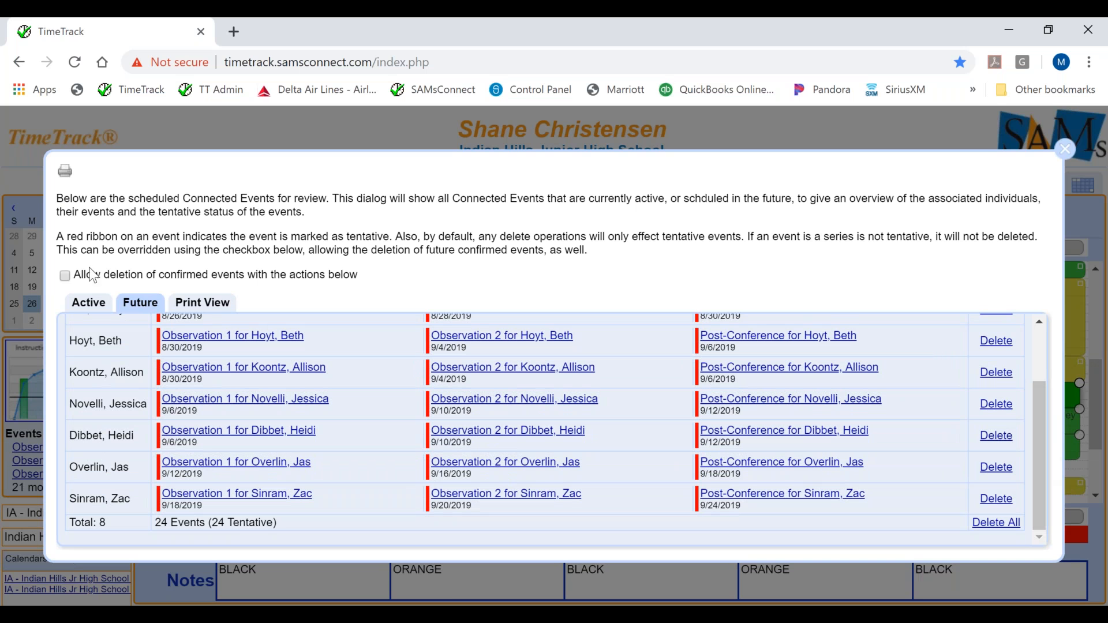
left_click(65, 277)
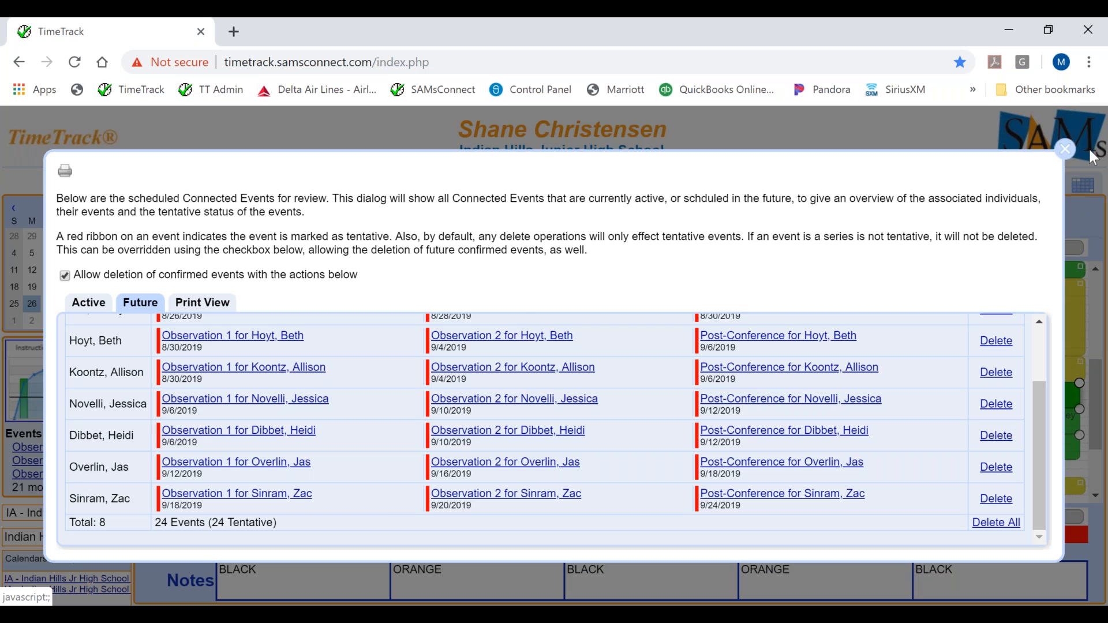
left_click(1065, 149)
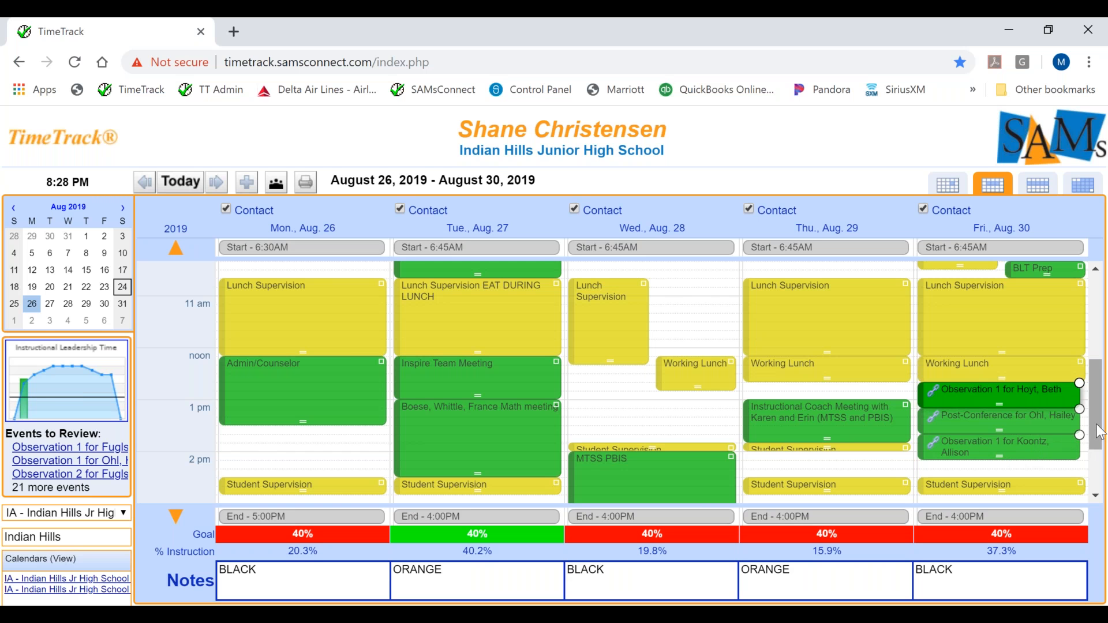
Move Friday's earlier Observation 1 event to Wednesday, August 28, between Working Lunch and Student Supervision
scroll(1098, 438, "down", 1)
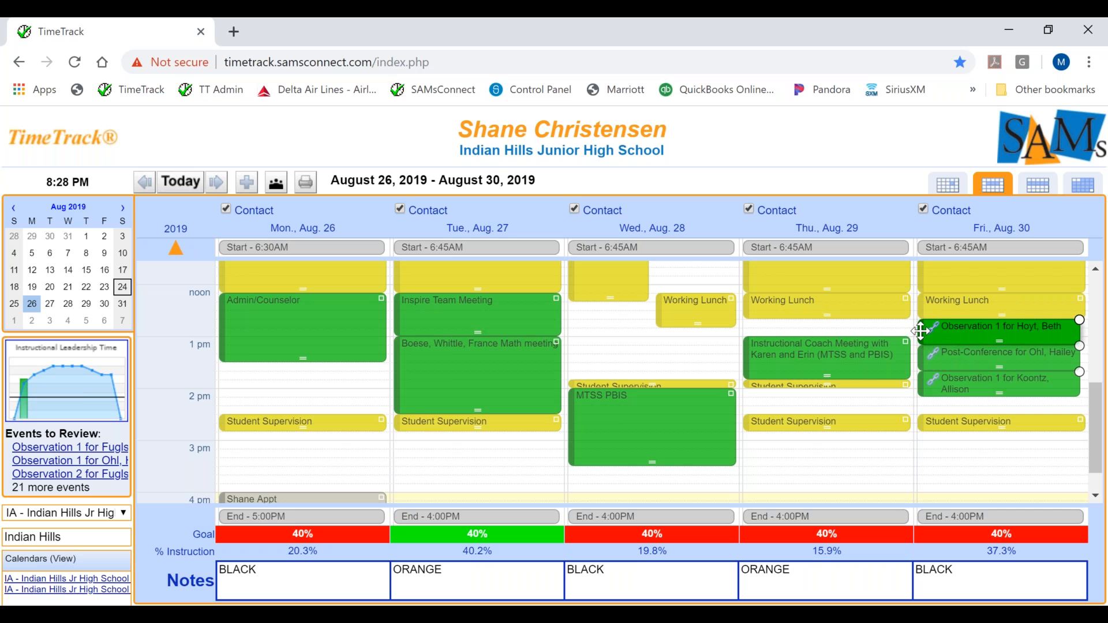
left_click_drag(921, 330, 575, 367)
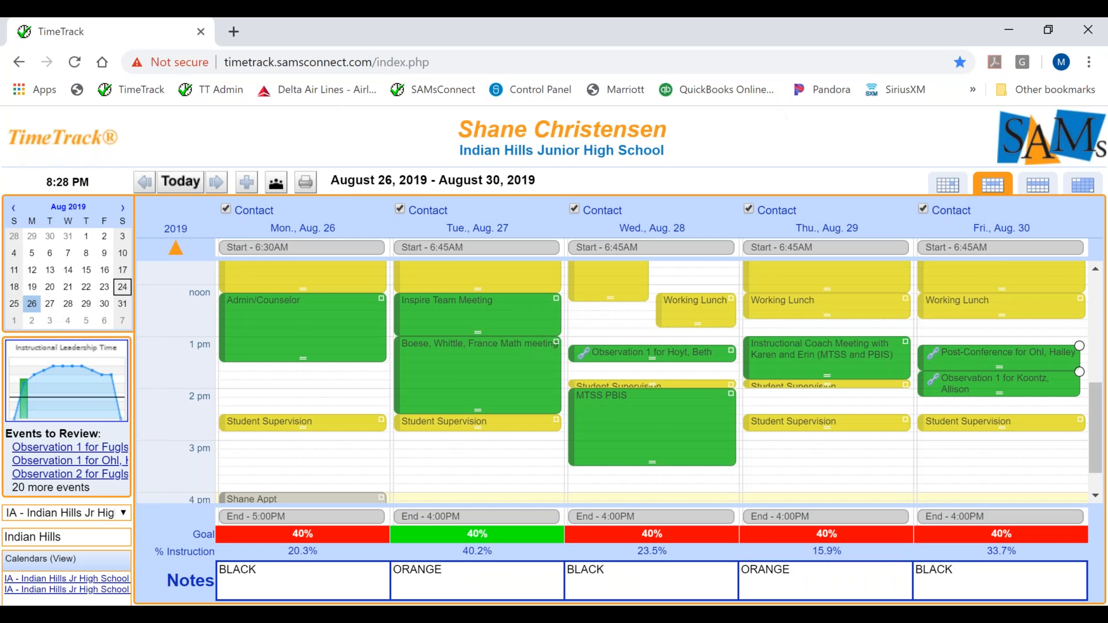